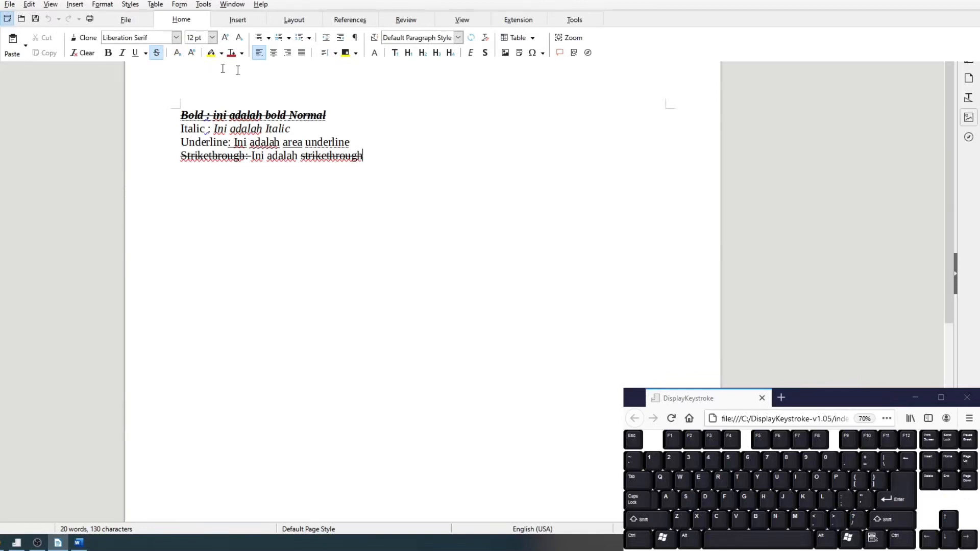
- Change the font of the first line, "Bold : ini adalah bold Normal", to Linux Libertine G
left_click(175, 114)
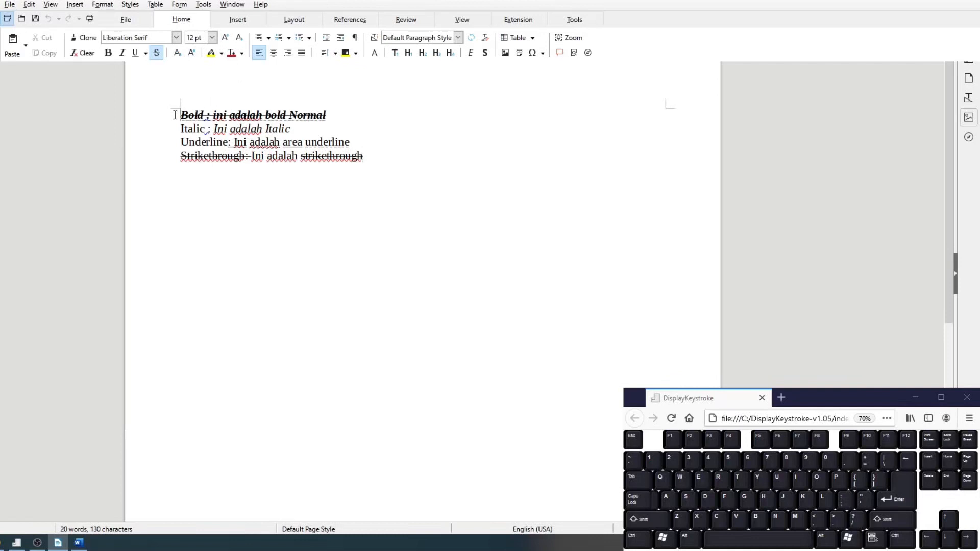
left_click(374, 116, "shift")
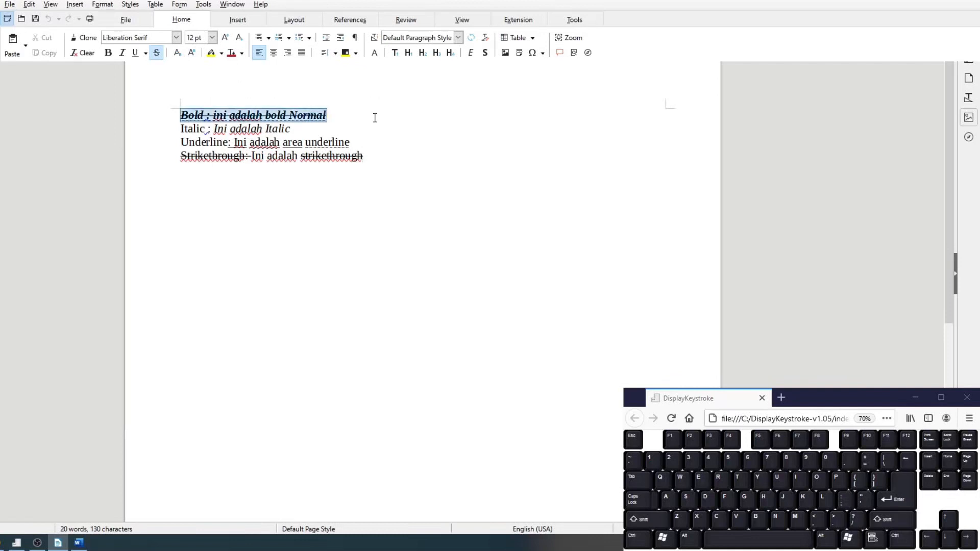
left_click(176, 38)
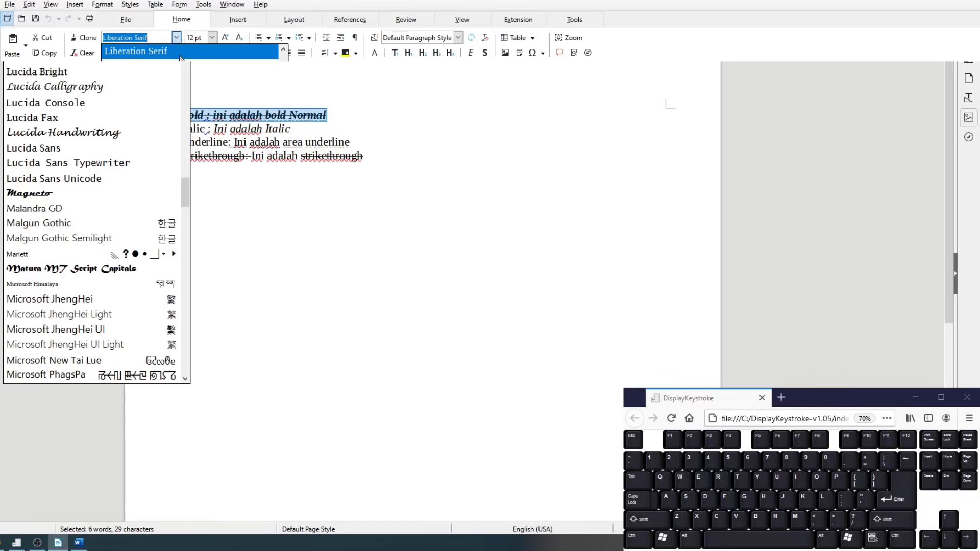
left_click(88, 61)
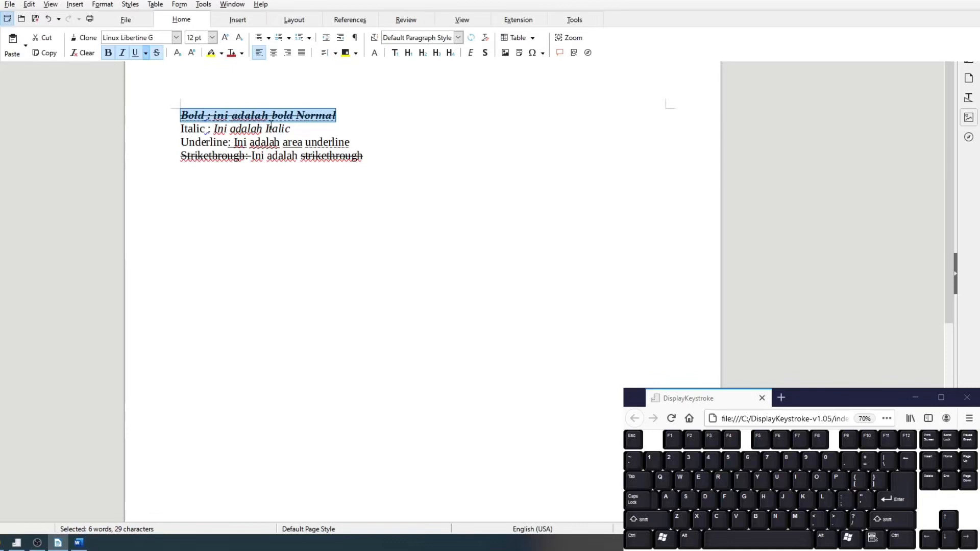
- Write "Brush Script" in the Brush Script MT font on the line below the strikethrough sentence
left_click(409, 167)
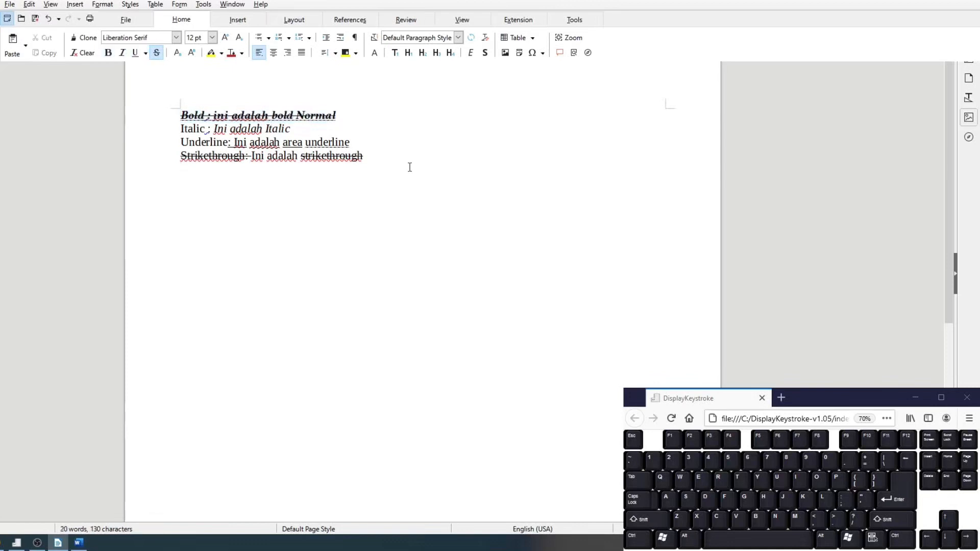
left_click(176, 39)
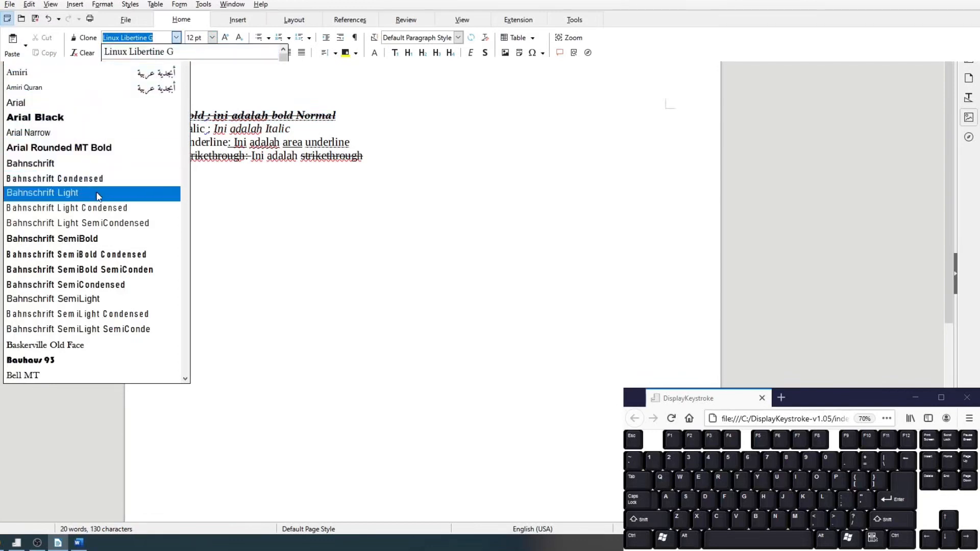
scroll(102, 206, "down", 4)
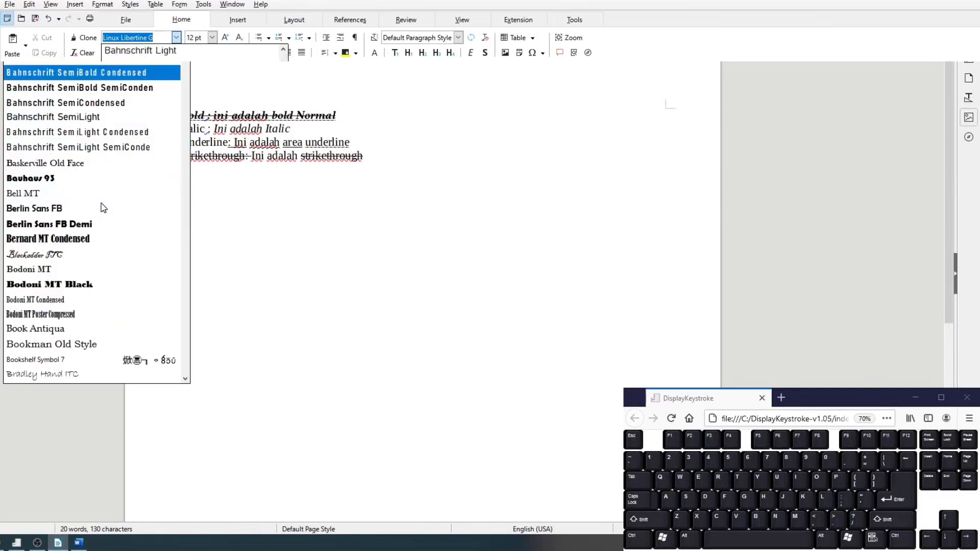
scroll(104, 208, "down", 5)
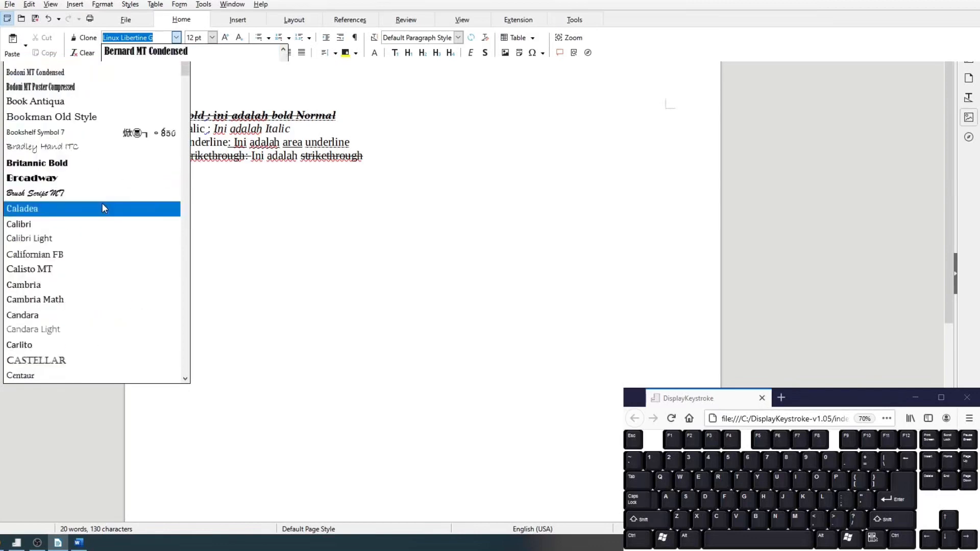
left_click(103, 197)
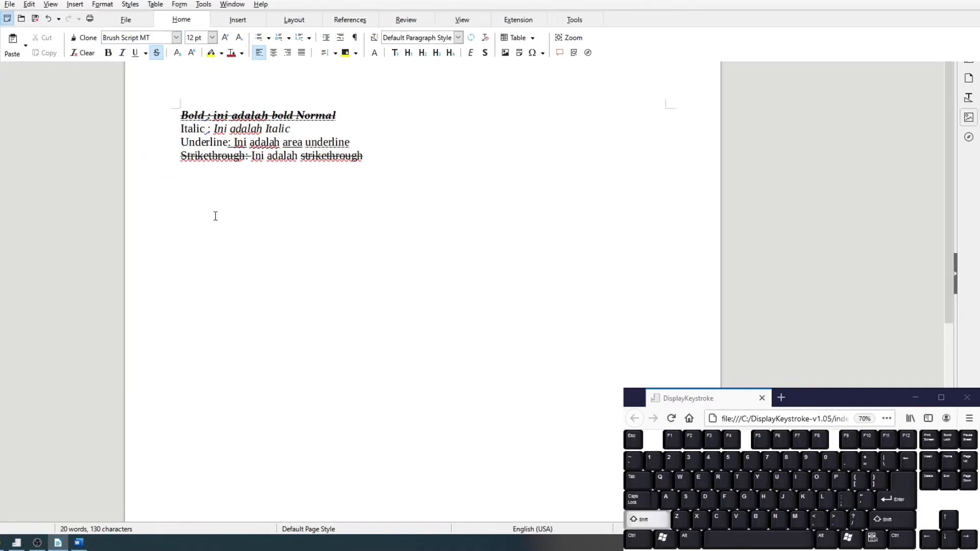
type("Srush S")
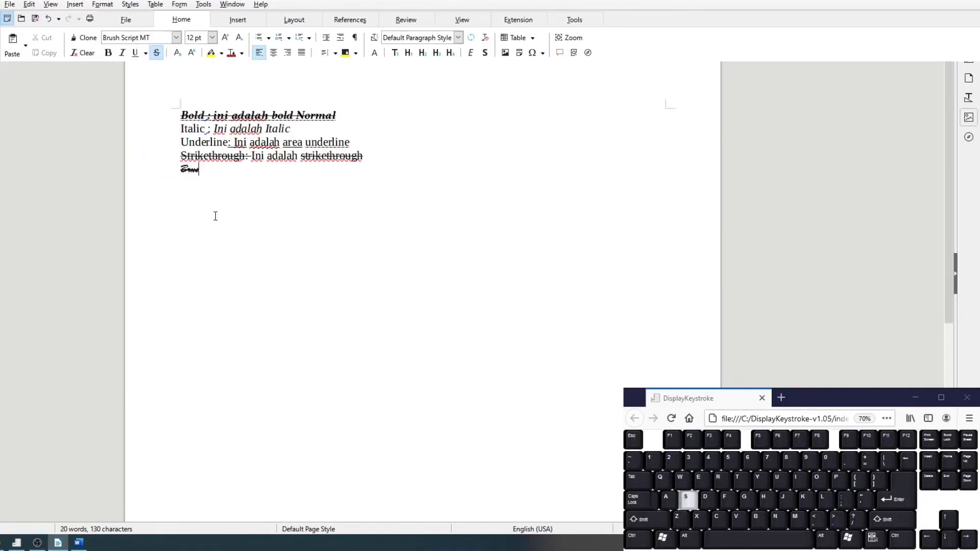
type("cript")
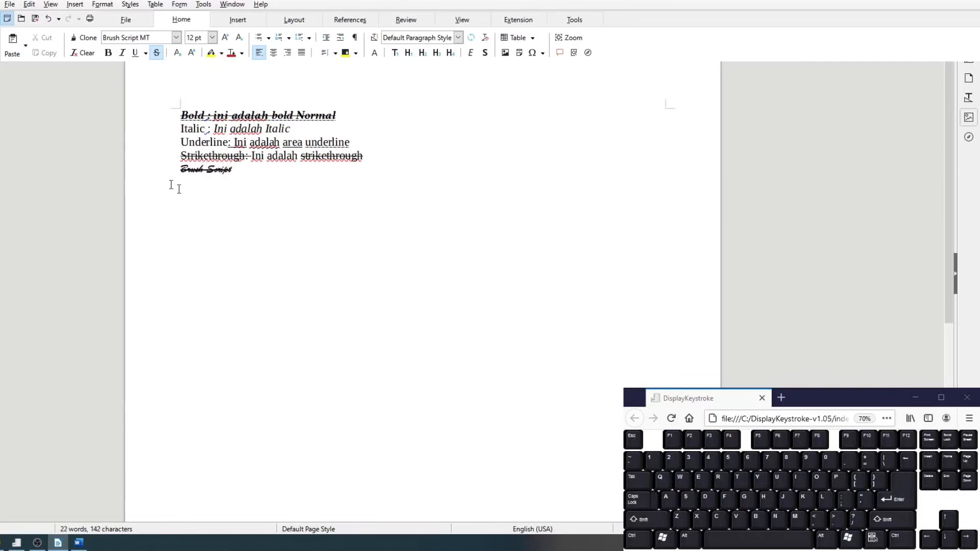
- Remove the strikethrough formatting from the whole "Brush Script" line
left_click(154, 175)
left_click(278, 177, "shift")
left_click(155, 51)
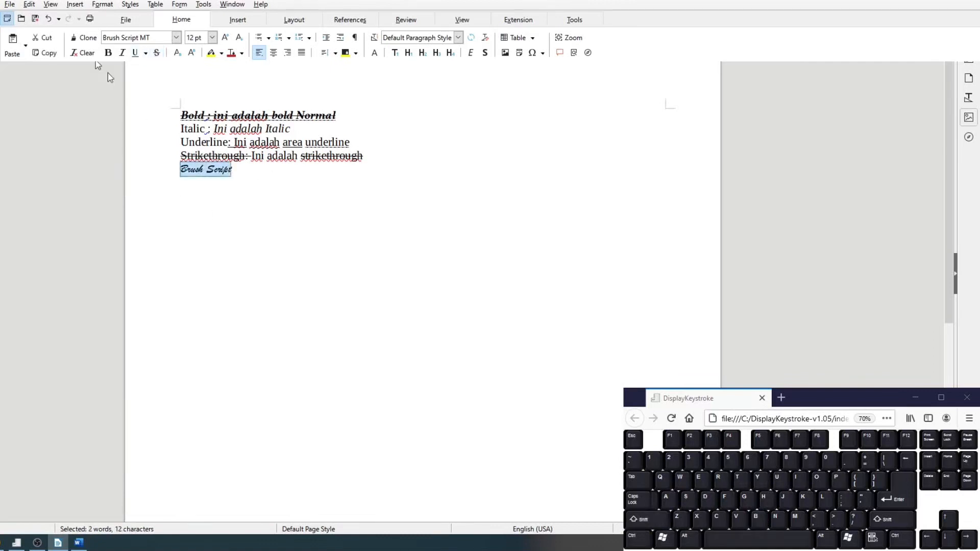
scroll(164, 236, "up", 3)
left_click(537, 272)
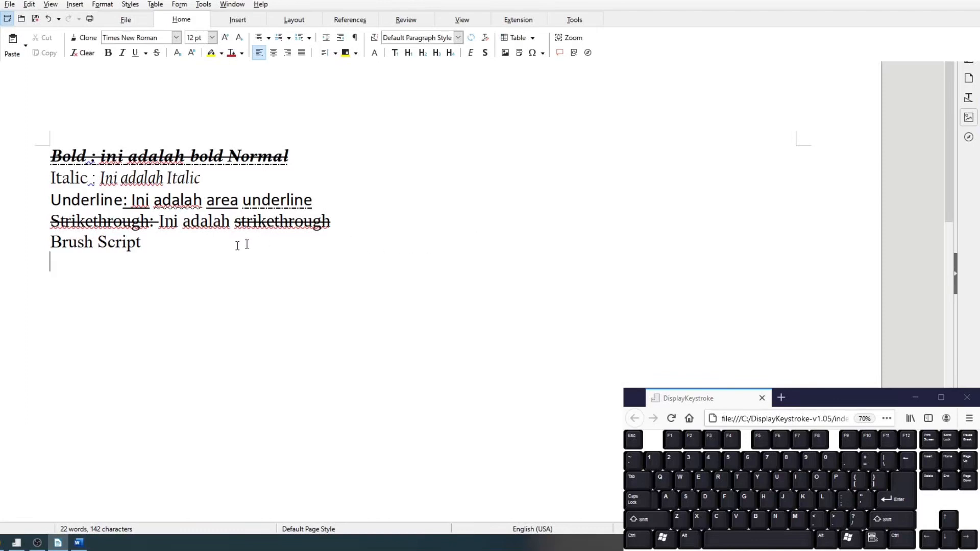
- Set the font size of the "Brush Script" line to 96 pt
left_click_drag(149, 242, 51, 243)
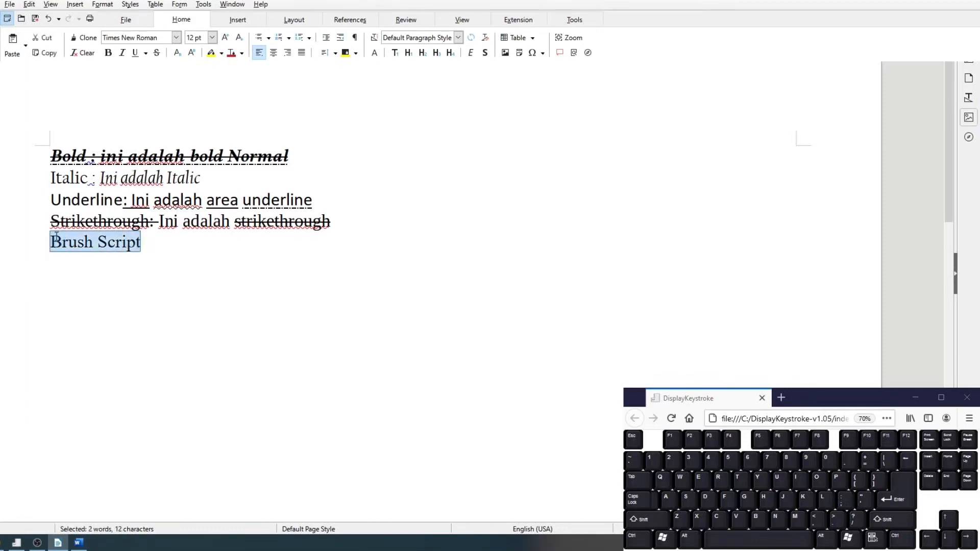
left_click(212, 38)
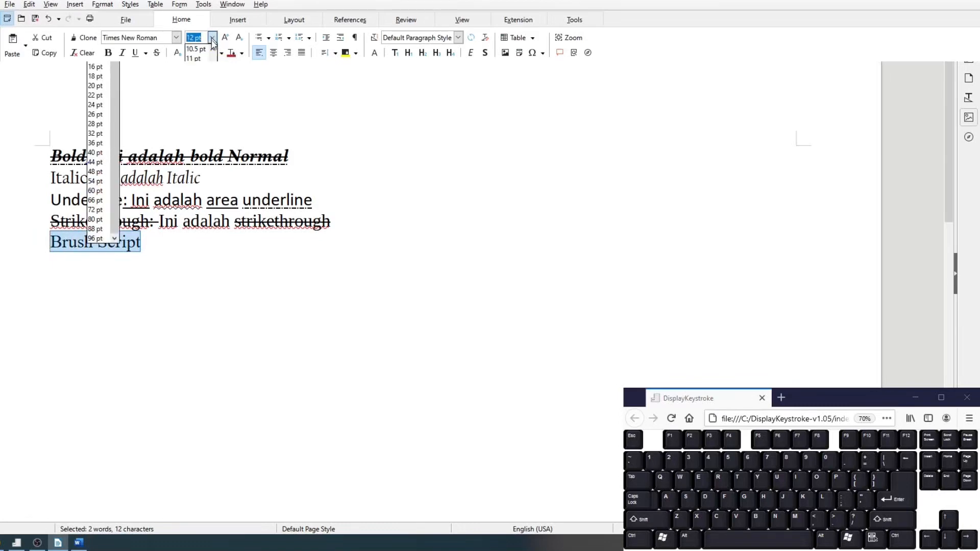
left_click(212, 39)
left_click(212, 39)
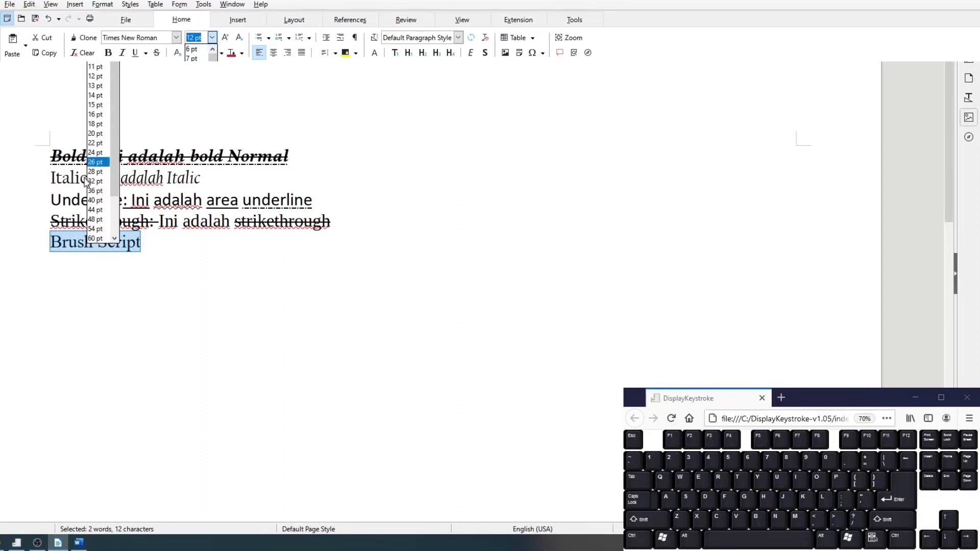
scroll(98, 223, "down", 2)
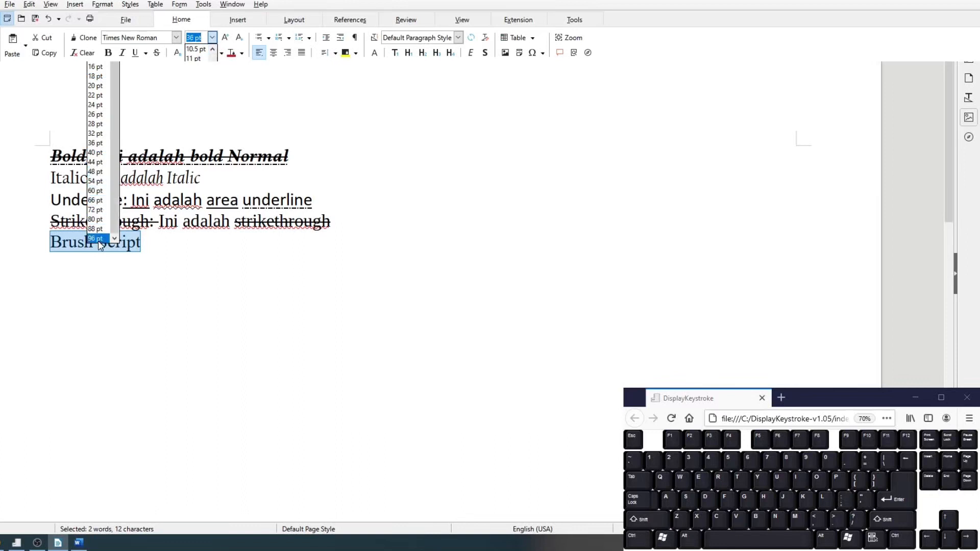
left_click(99, 240)
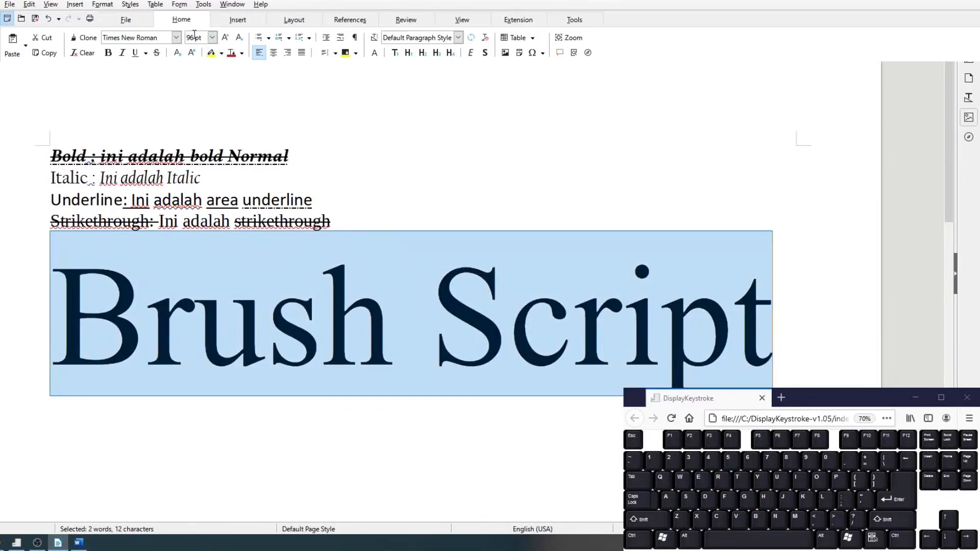
- Set the font size of the "Brush Script" line to a custom value of 10 pt
left_click(187, 37)
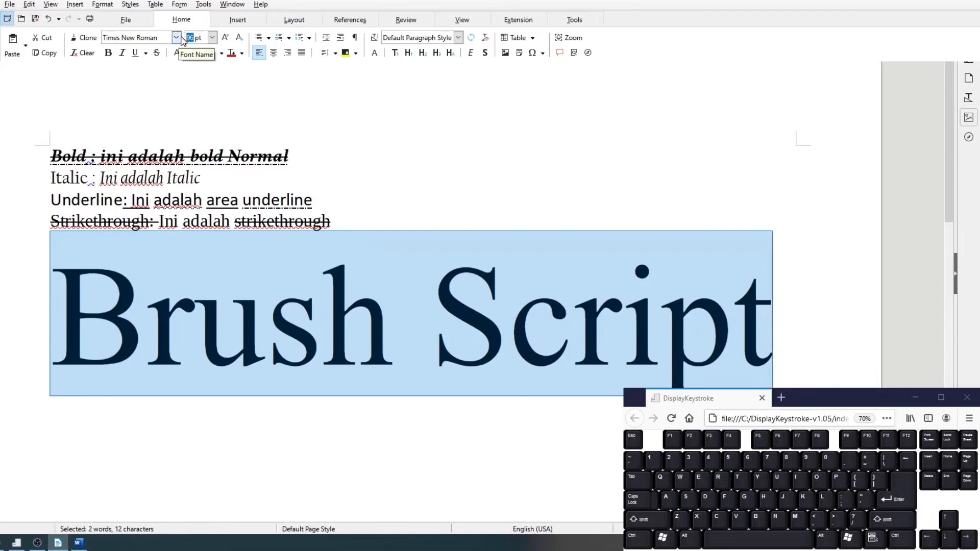
type("10")
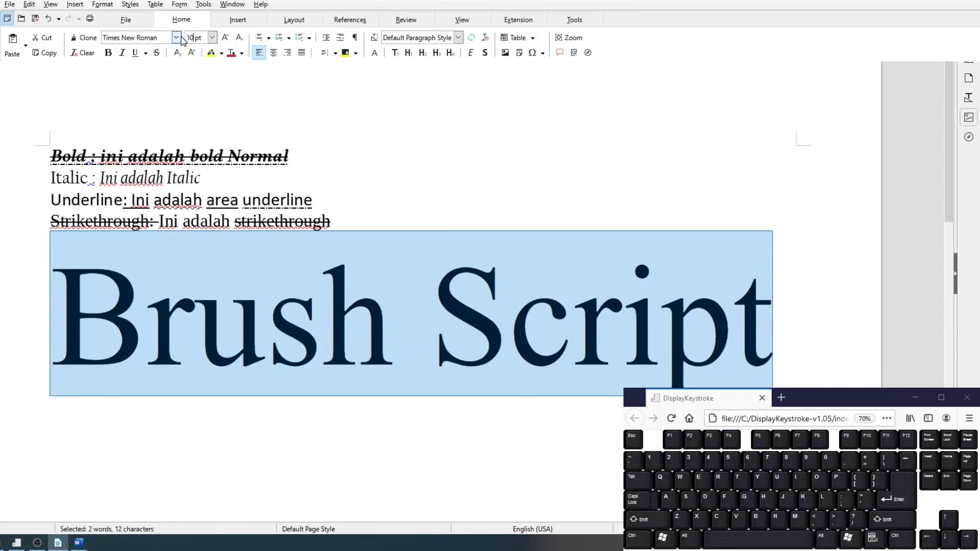
key("Return")
left_click(134, 233)
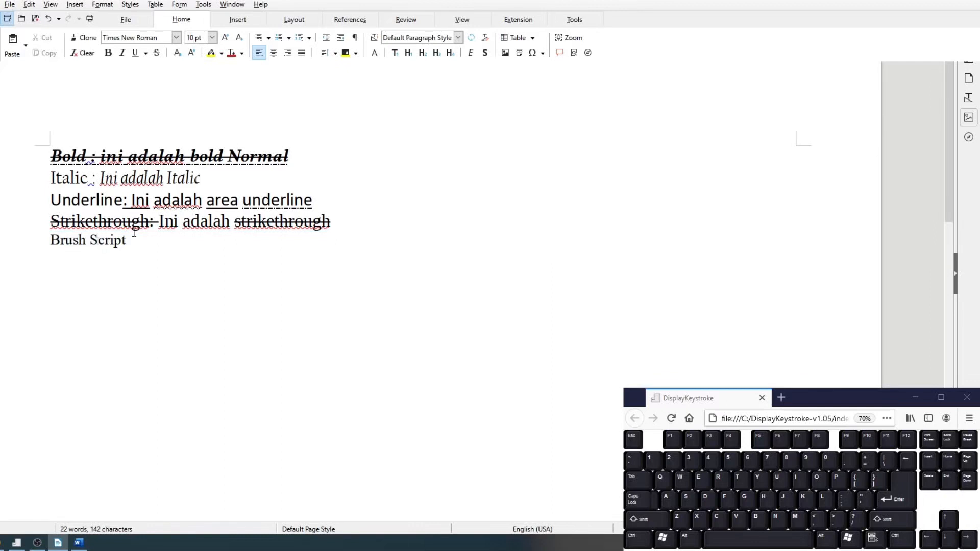
- Set only the word "Script" in the last line to 32 pt
left_click(98, 241)
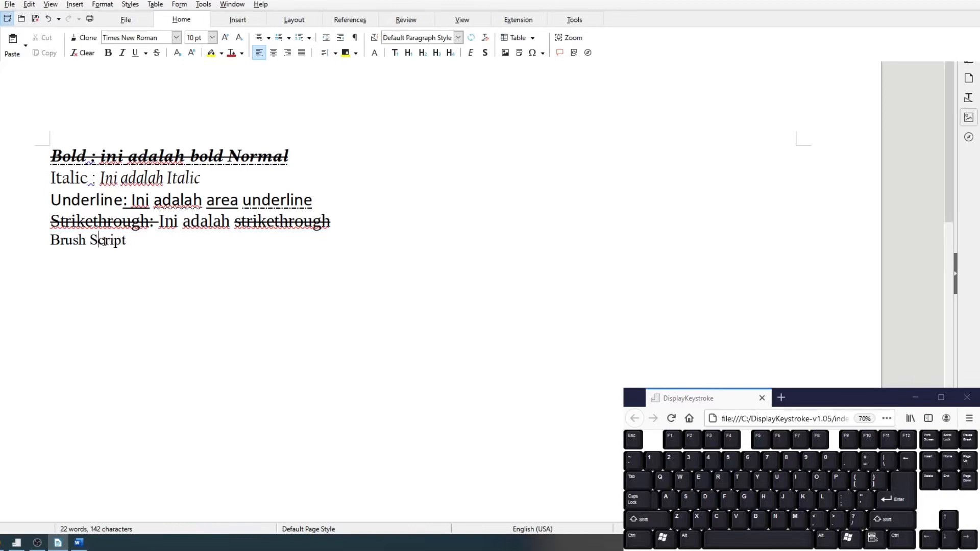
left_click(211, 37)
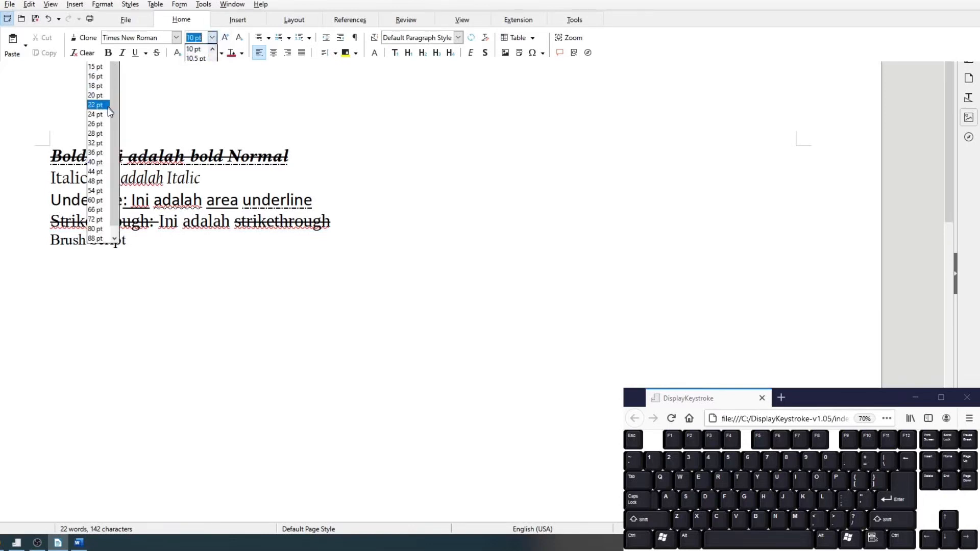
left_click(100, 143)
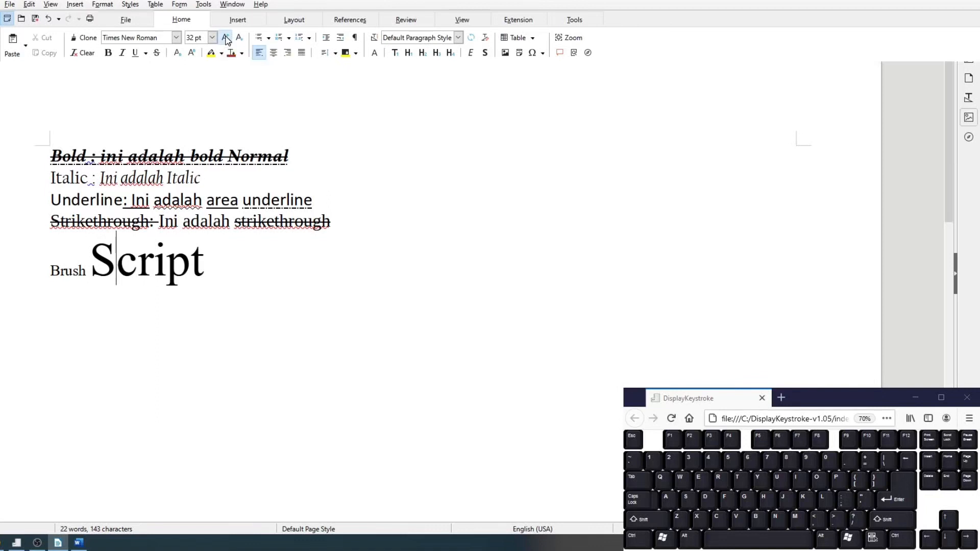
- Enlarge the word "Script" stepwise with Increase Font Size up to 38 pt
left_click(226, 39)
left_click(225, 41)
left_click_drag(90, 257, 204, 258)
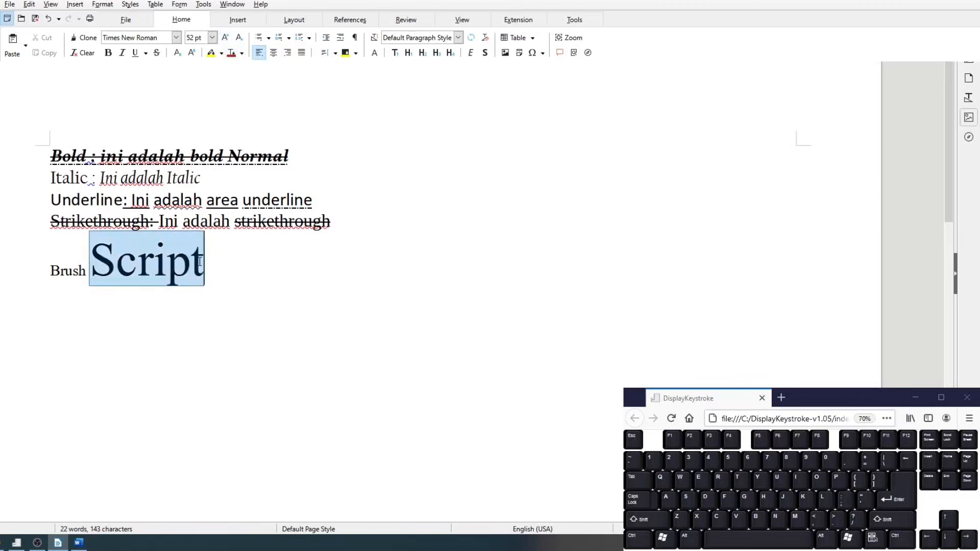
left_click(226, 39)
left_click(225, 38)
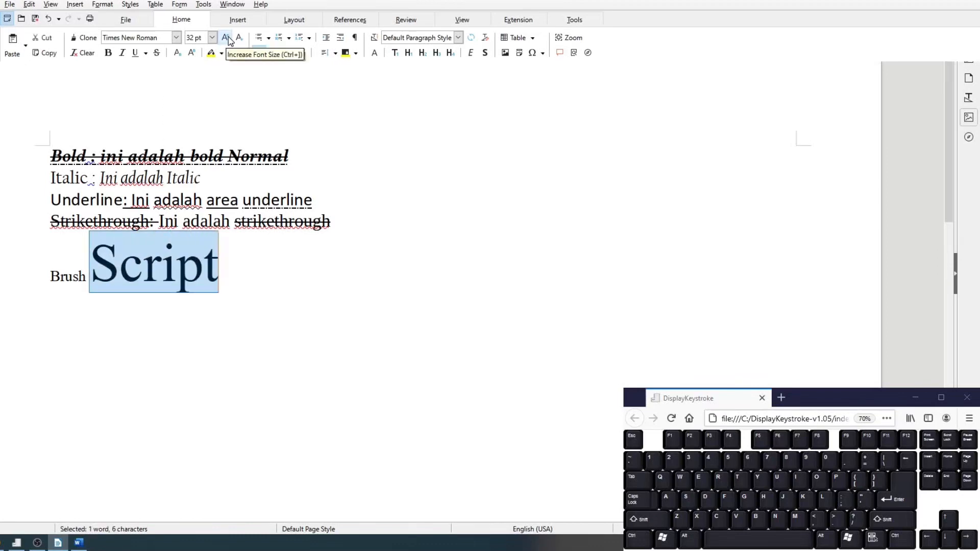
left_click(226, 39)
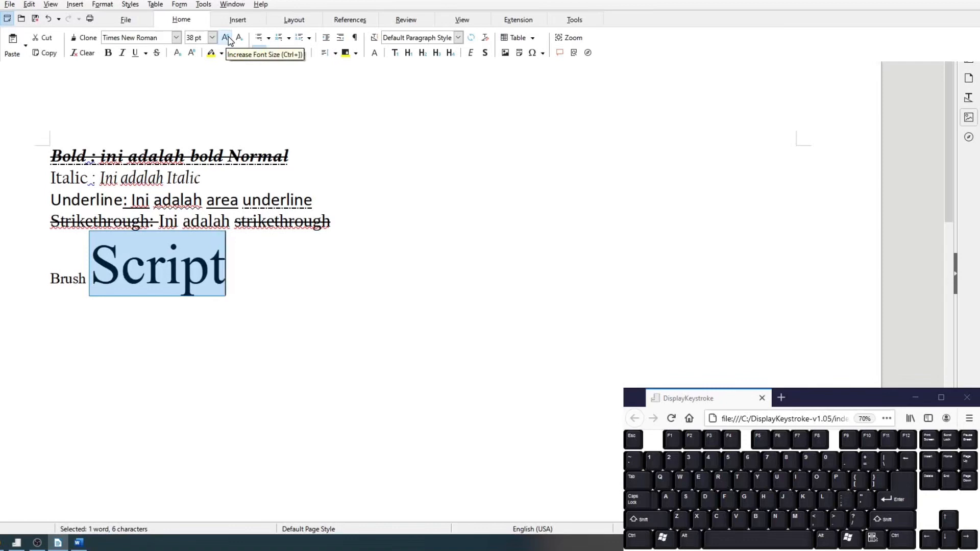
- Shrink the word "Script" stepwise with Decrease Font Size down to 28 pt
left_click(134, 273)
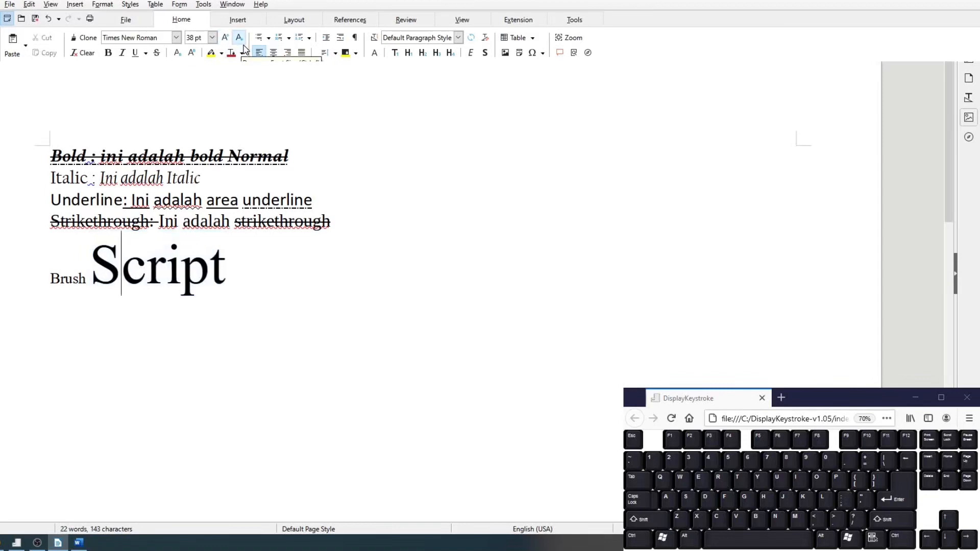
left_click_drag(90, 270, 228, 274)
left_click(240, 39)
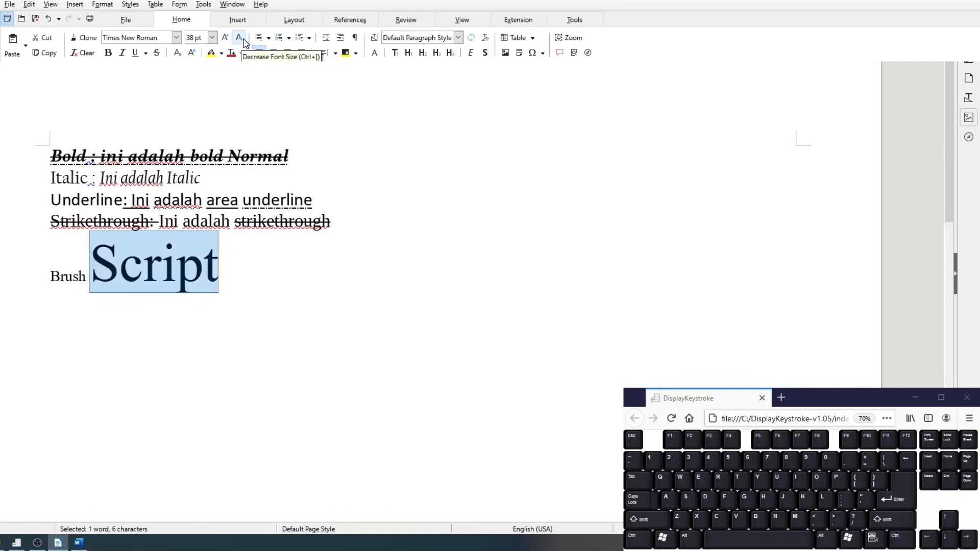
left_click(241, 40)
left_click(240, 39)
left_click(240, 39)
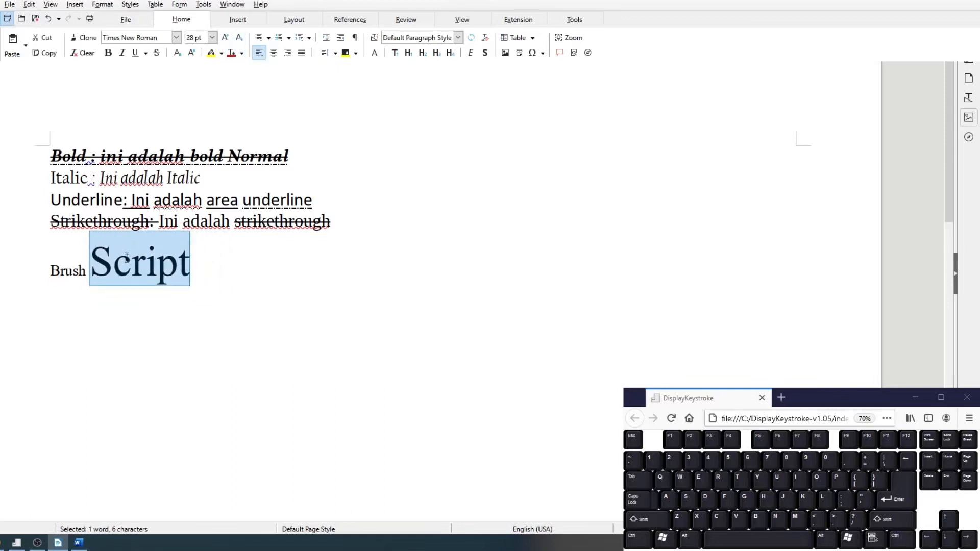
- Set the font size of the word "Script" to 15 pt
left_click(123, 262)
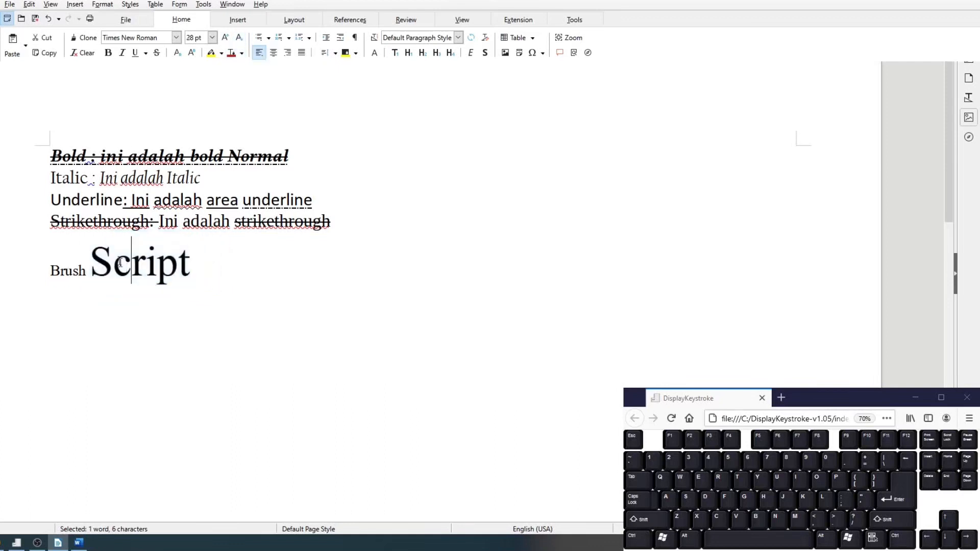
left_click(212, 37)
left_click(111, 61)
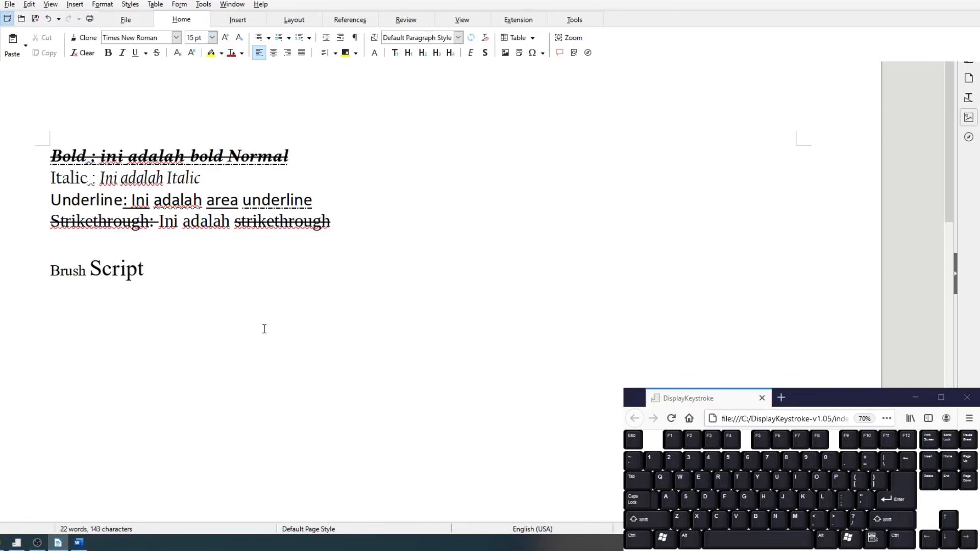
- Set the font size of the word "Script" to a custom value of 25 pt
double_click(188, 39)
type("25")
key("Return")
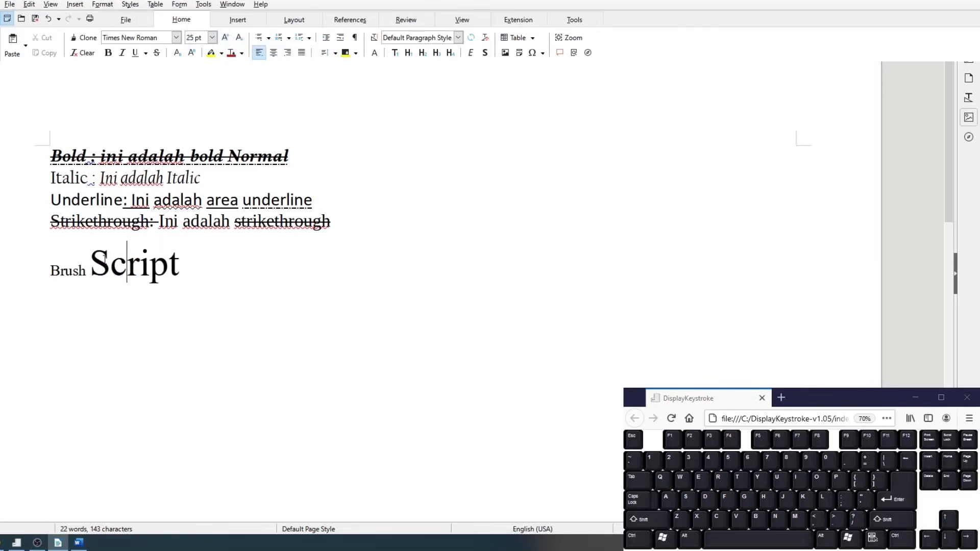
- Enlarge the first three lines (Bold, Italic and Underline) stepwise to 18 pt
left_click_drag(41, 156, 353, 201)
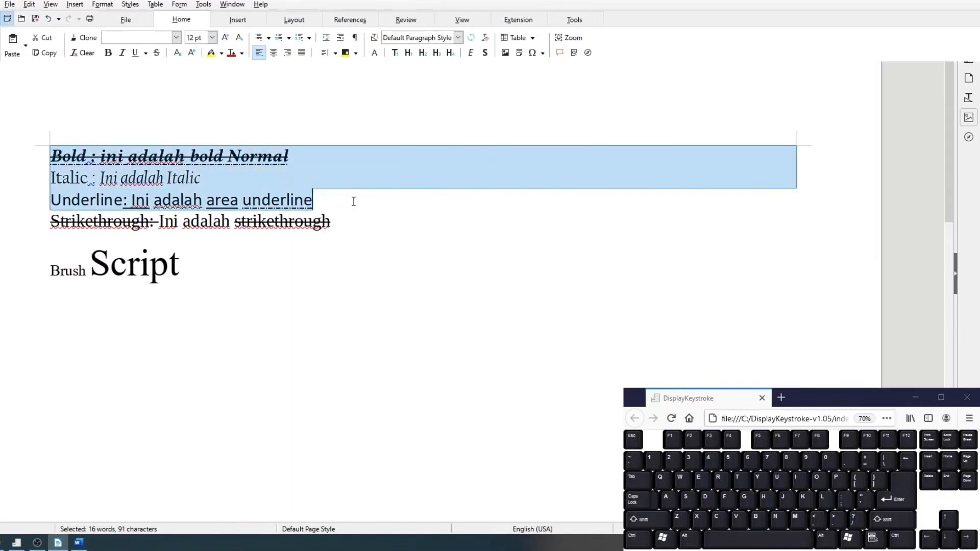
key("ctrl")
key("ctrl+bracketright")
key("ctrl+bracketright")
key("ctrl+bracketright")
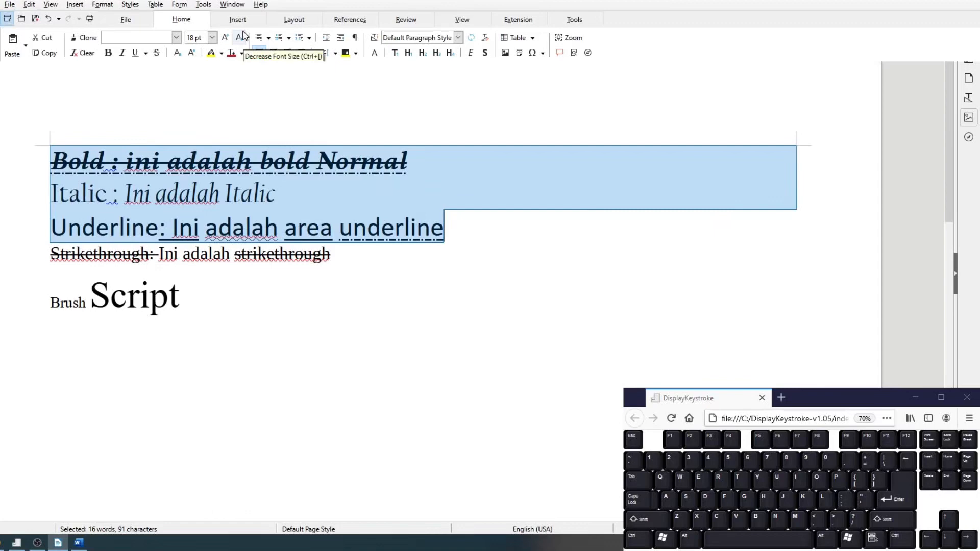
- Shrink the Bold, Italic and Underline lines stepwise down to 2 pt
key("ctrl+bracketleft")
key("ctrl+bracketleft")
key("ctrl+bracketleft")
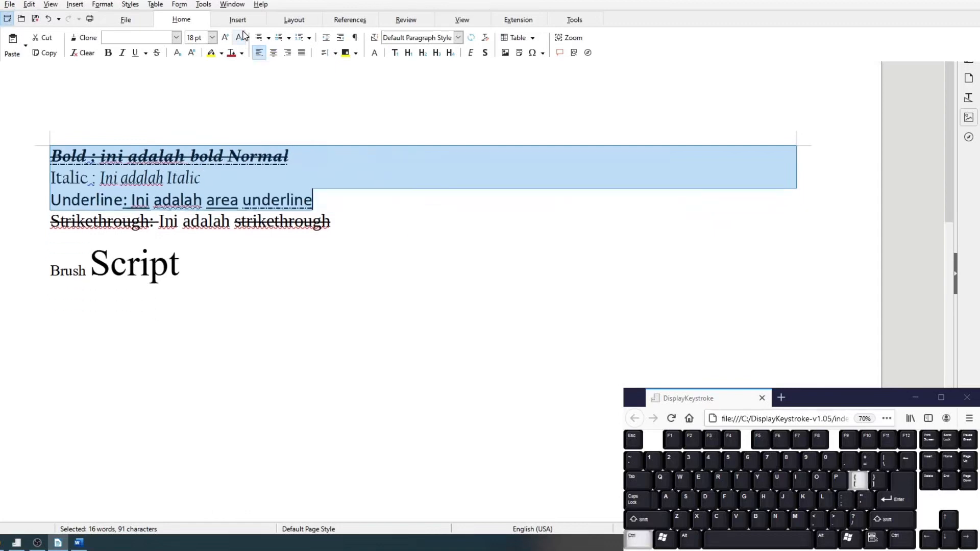
key("ctrl+bracketleft")
key("ctrl+bracketleft")
key("ctrl+bracketleft")
key("ctrl+bracketleft")
key("ctrl+bracketleft")
key("ctrl+bracketleft")
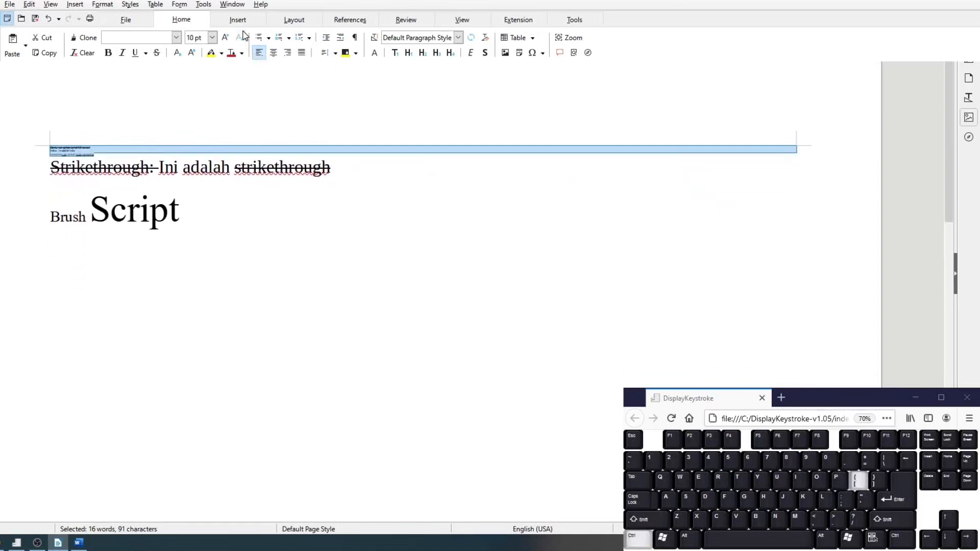
key("ctrl+bracketleft")
key("ctrl+bracketleft")
key("ctrl+bracketleft")
key("ctrl+bracketleft")
key("ctrl+bracketleft")
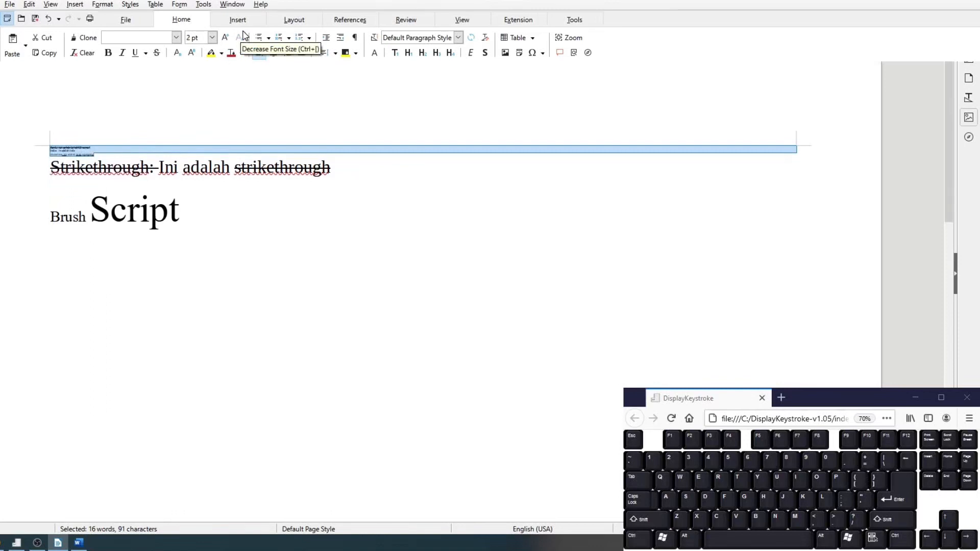